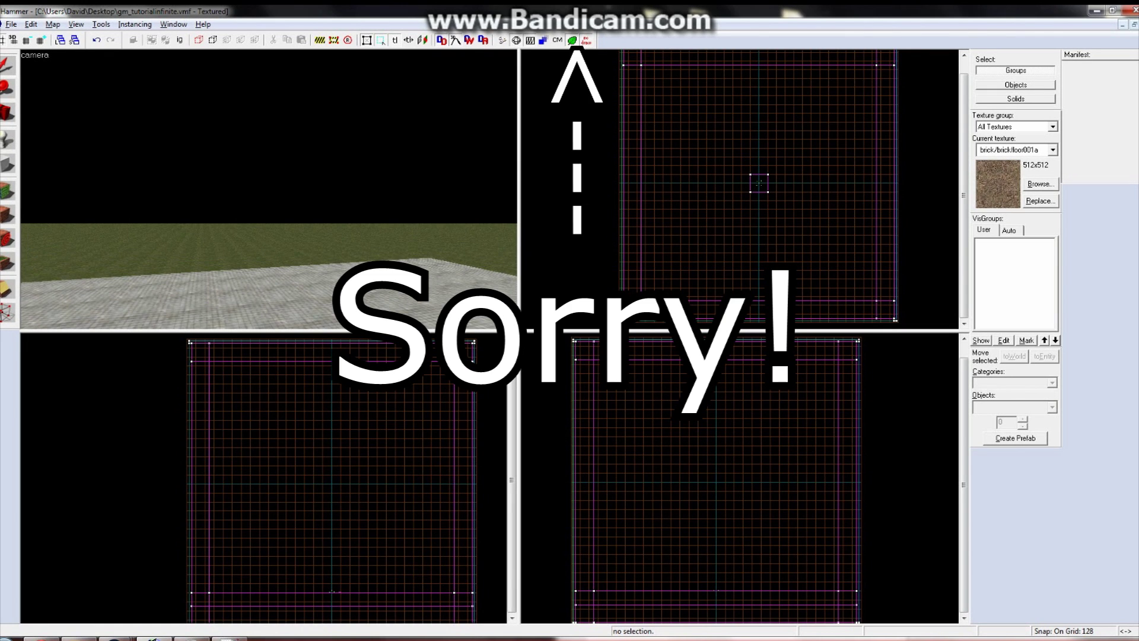
Step: Turn the camera and open the info_maprepeat entity's keyvalues: bounds ±13824, space 10, tilemap 0
key(alt)
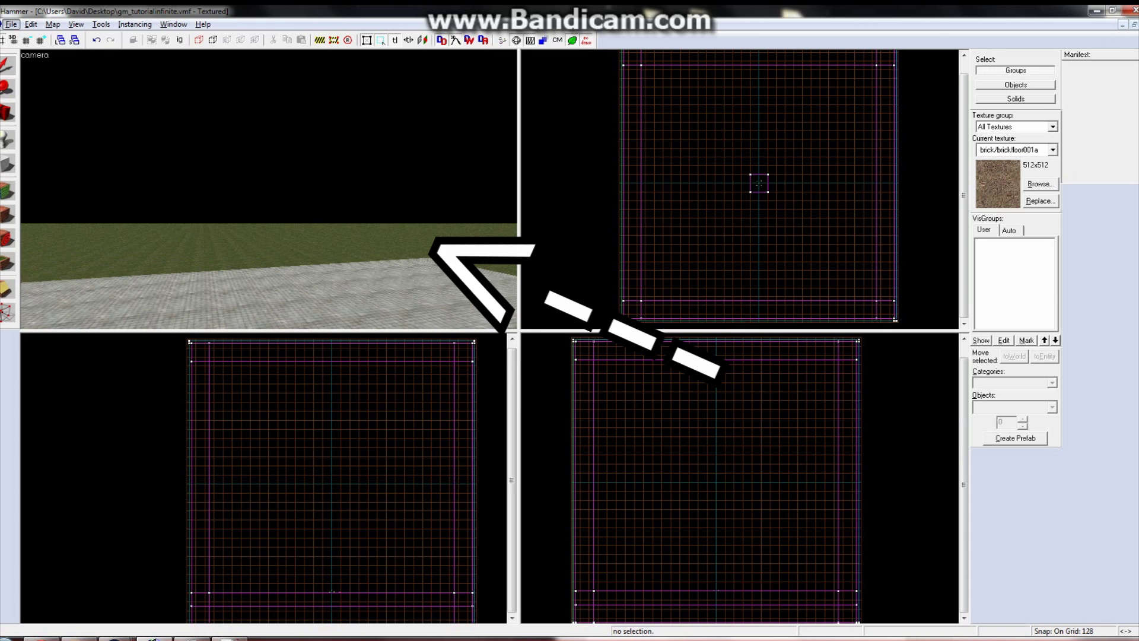
key(alt)
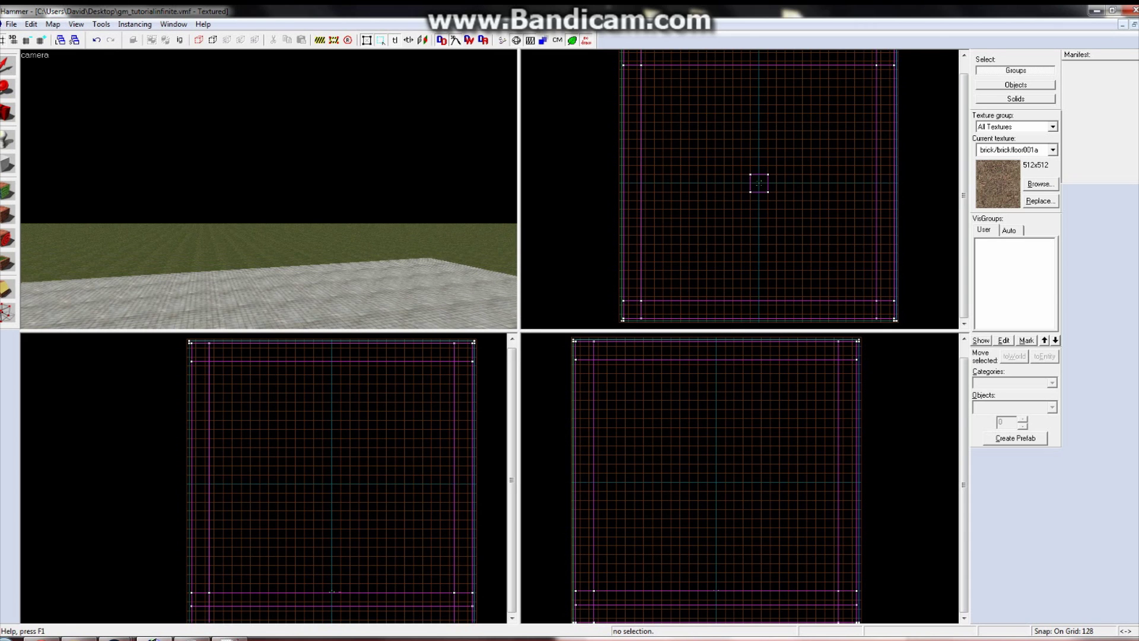
key(Right)
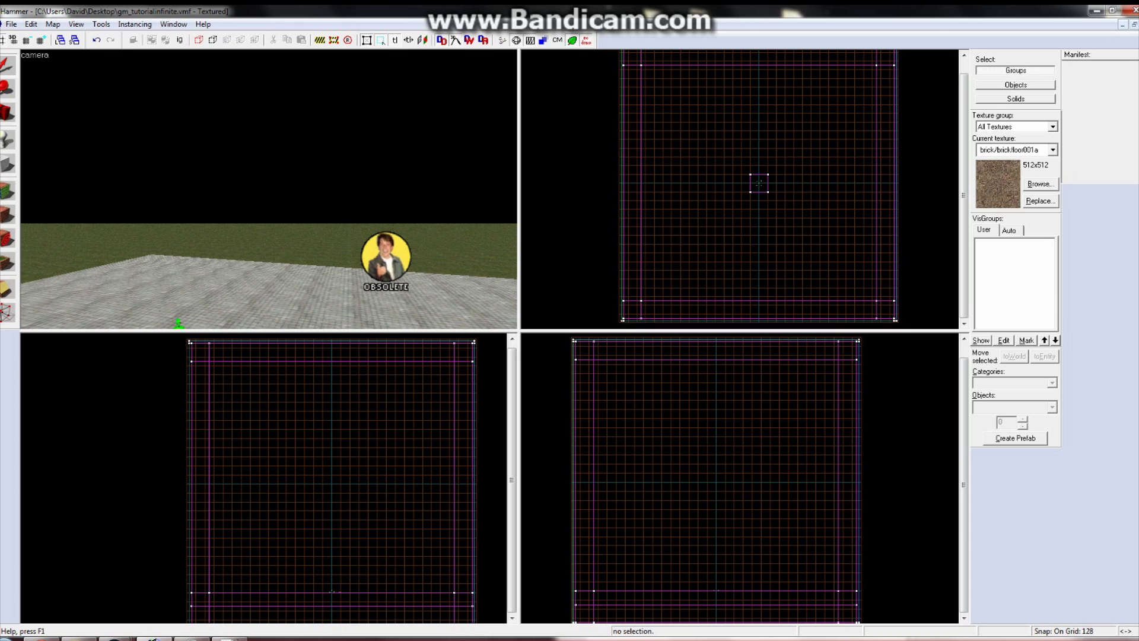
click(385, 261)
key(alt+Return)
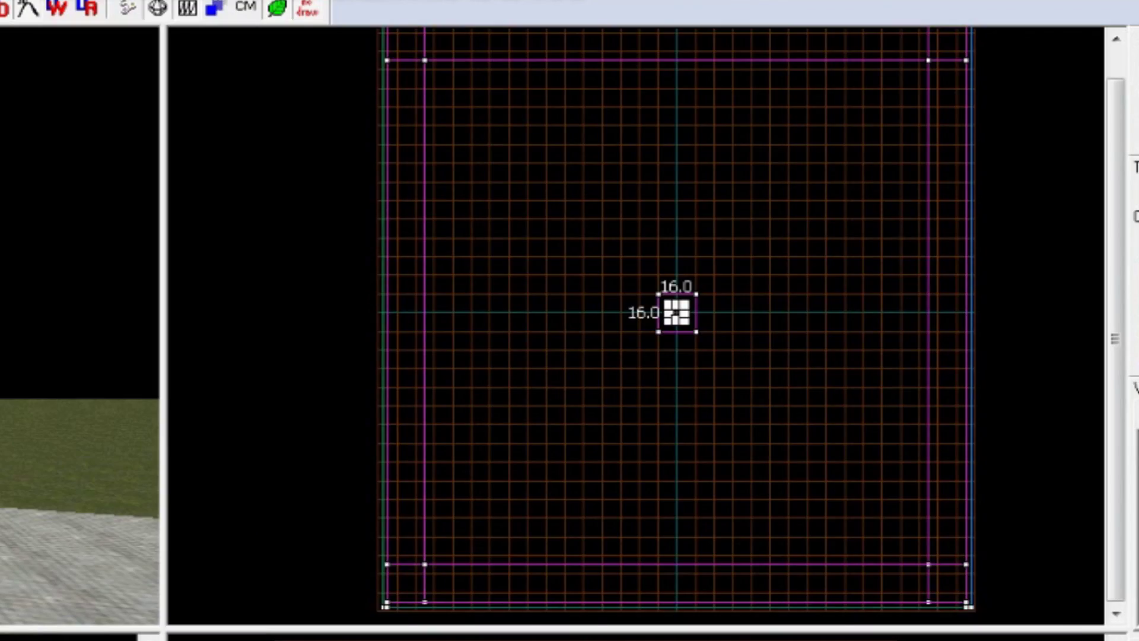
Step: Measure the 13824-unit distance from the entity to the map edge with a temporary block, then undo it
scroll(686, 333, up, 4)
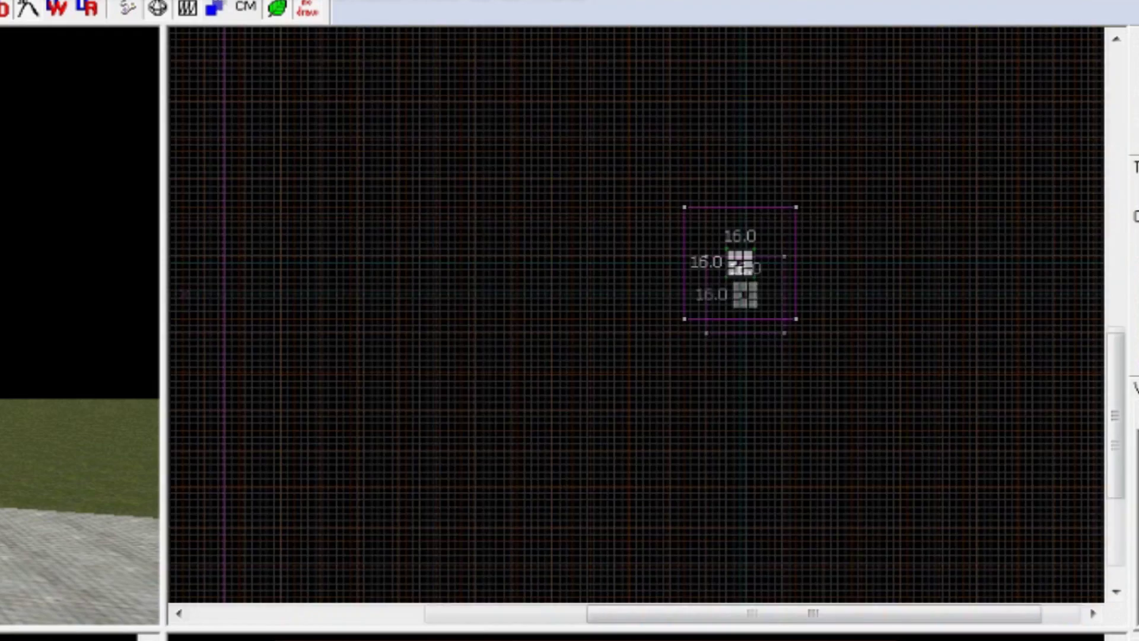
scroll(758, 368, up, 1)
scroll(736, 242, down, 3)
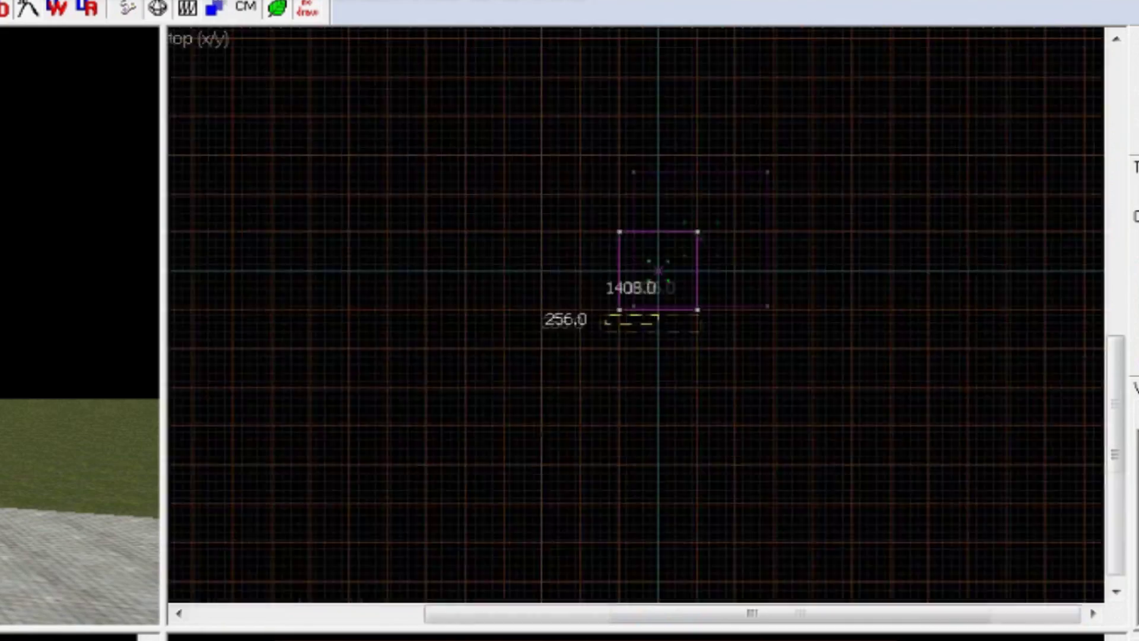
scroll(659, 326, down, 4)
drag(659, 325, 860, 319)
scroll(470, 343, up, 6)
scroll(1018, 318, down, 4)
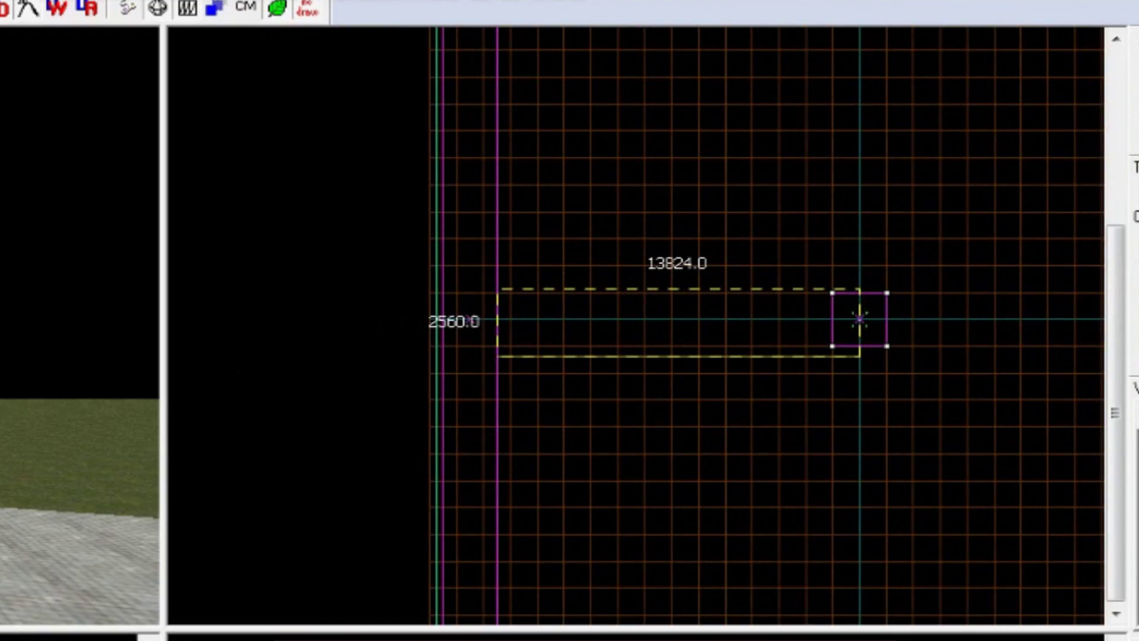
key(Return)
key(ctrl+z)
Step: Reopen the repeat entity's keyvalues and highlight the 13824 down bound value
key(alt+Return)
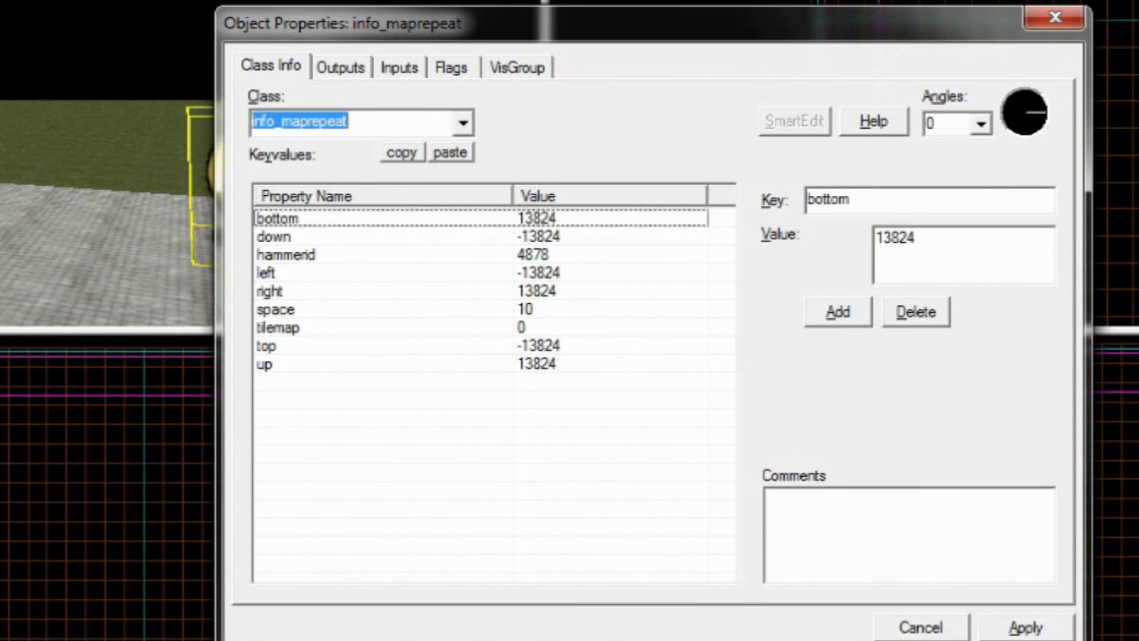
click(156, 535)
drag(540, 535, 498, 536)
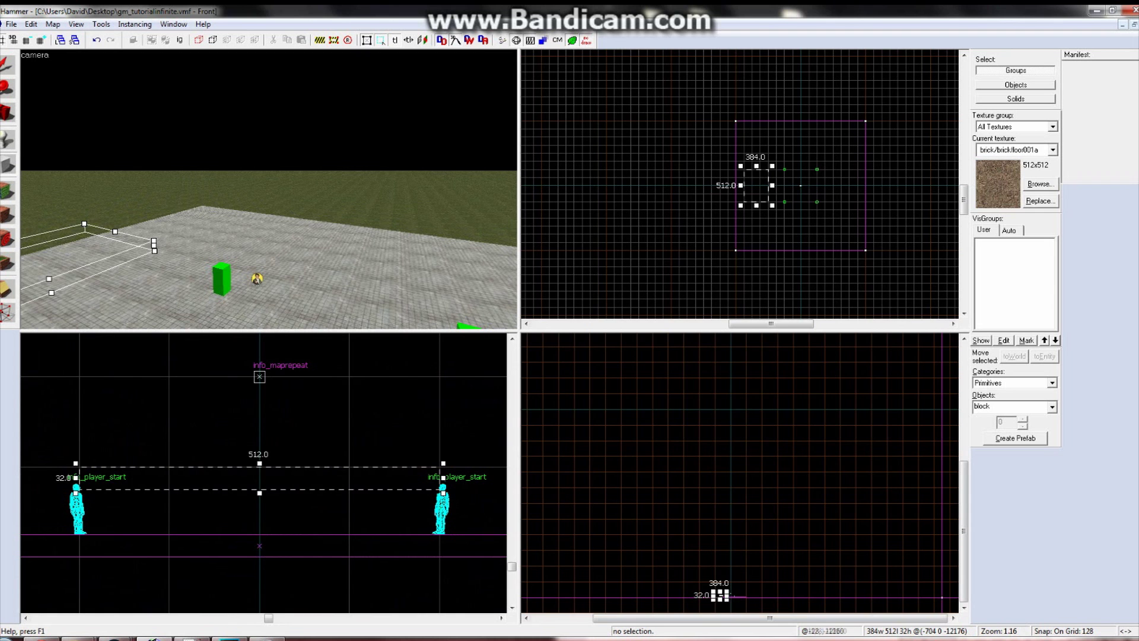
Step: Create a 512×512×32 block and tie it to an entity of class func_brush
scroll(742, 478, up, 3)
scroll(742, 184, up, 3)
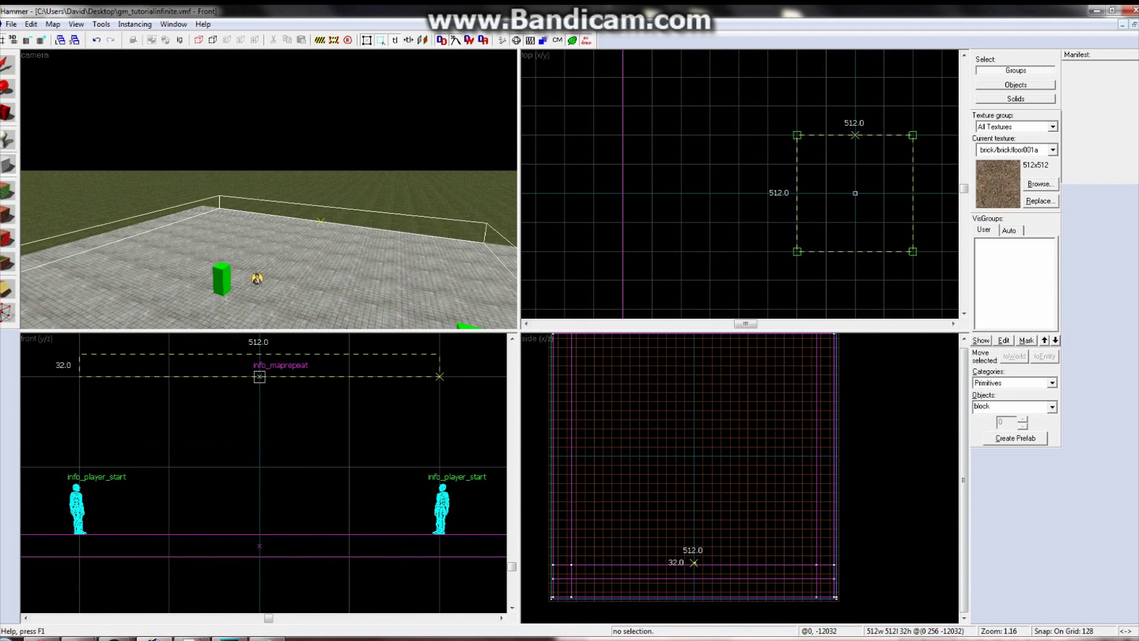
key(Return)
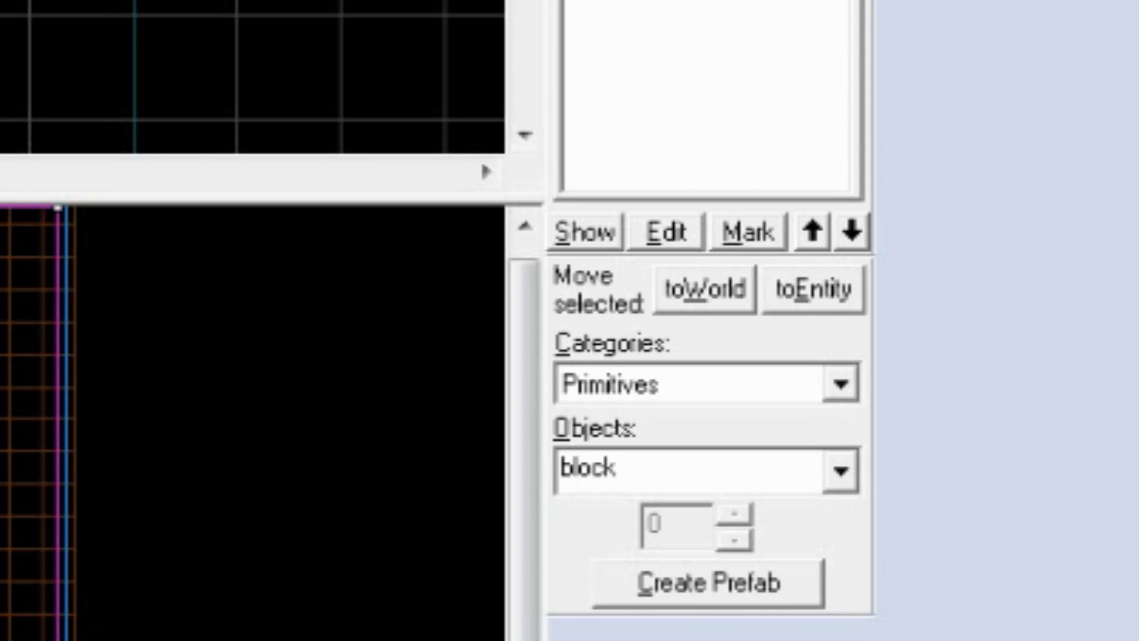
click(813, 289)
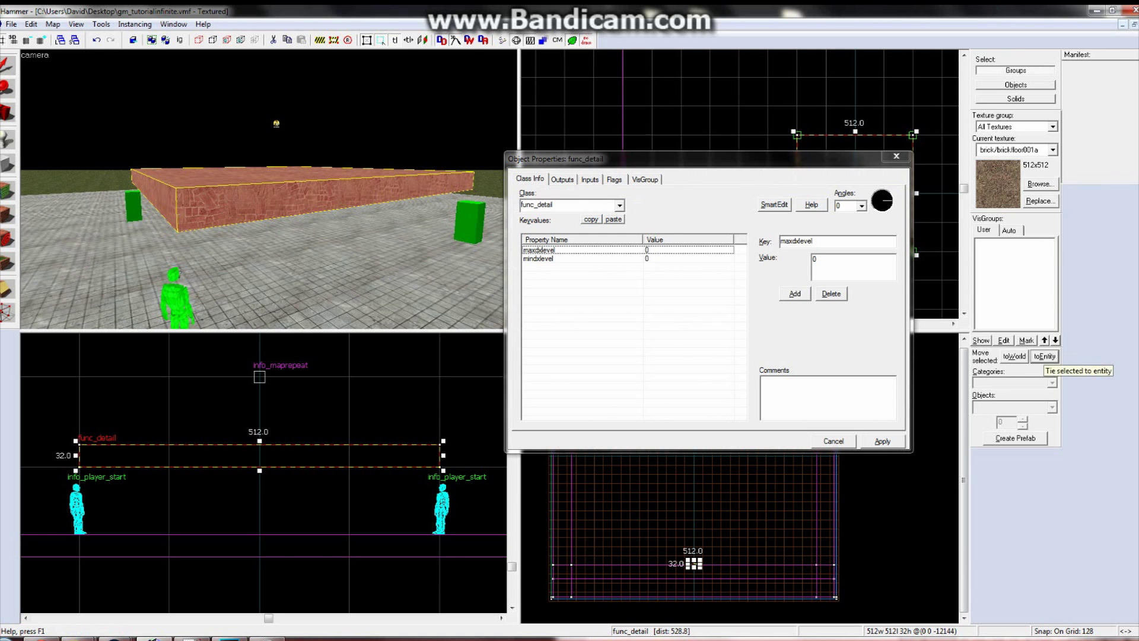
text(func_brus)
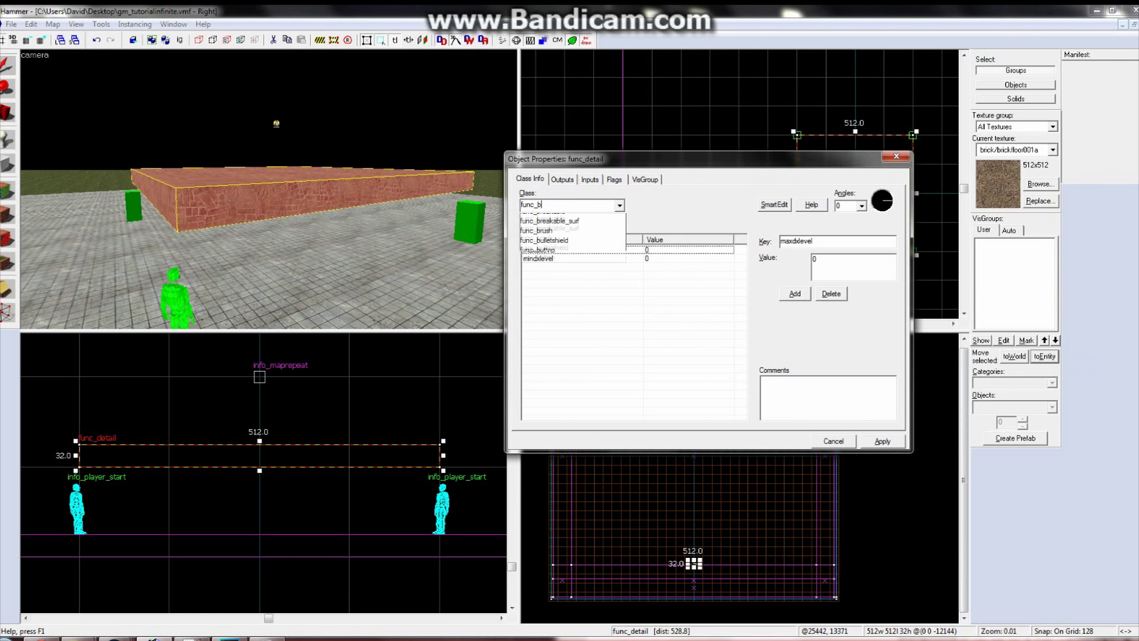
text(h)
key(Return)
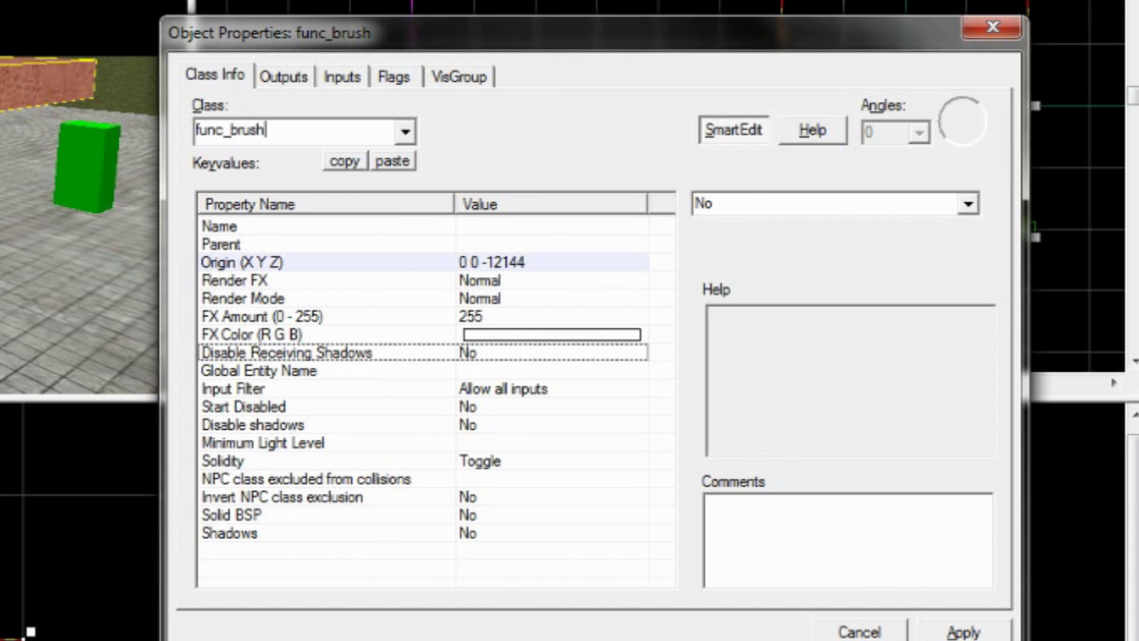
Step: With SmartEdit off, add a cell1 keyvalue to the func_brush and set its value to %5 0 0
key(alt+s)
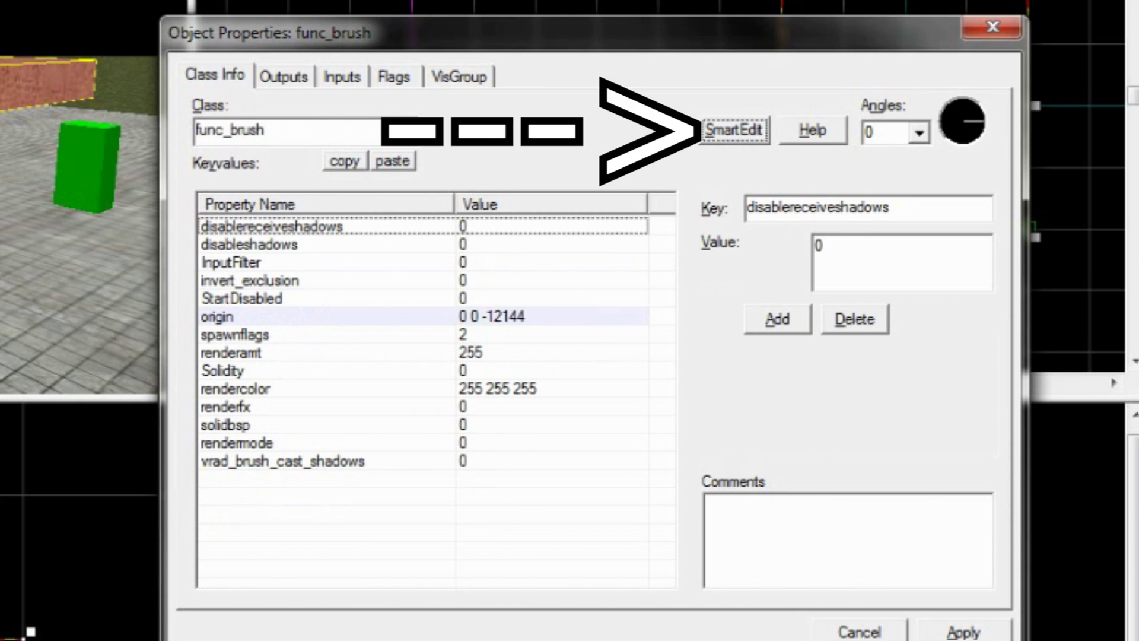
key(alt+a)
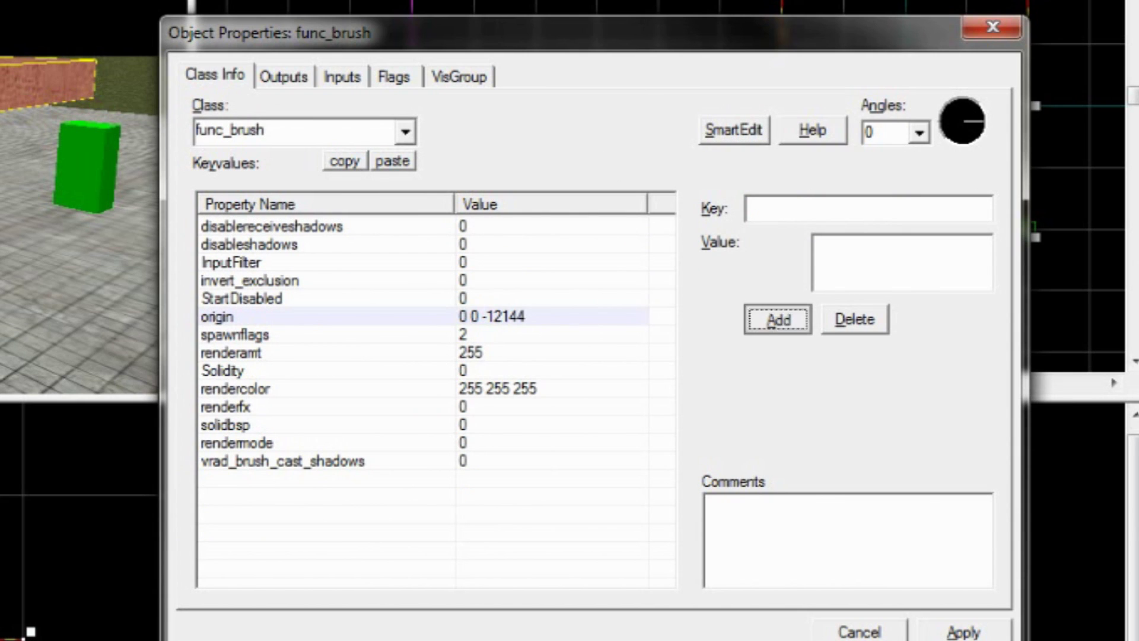
text(cell1)
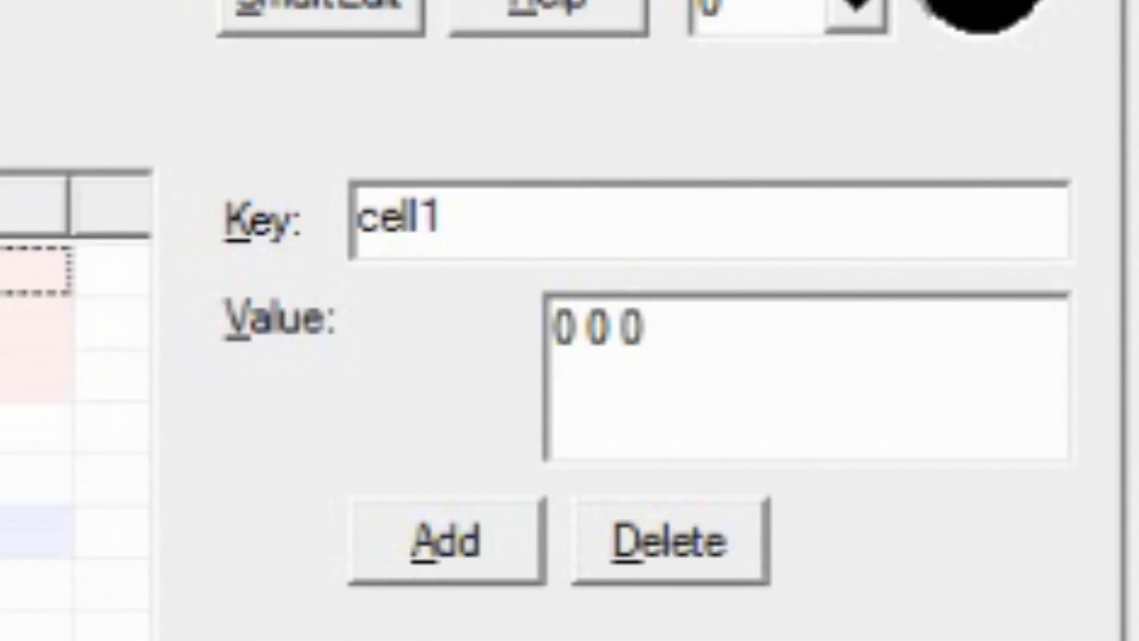
key(shift+Left)
key(shift+Left)
key(shift+Left)
key(shift+Left)
key(shift+Left)
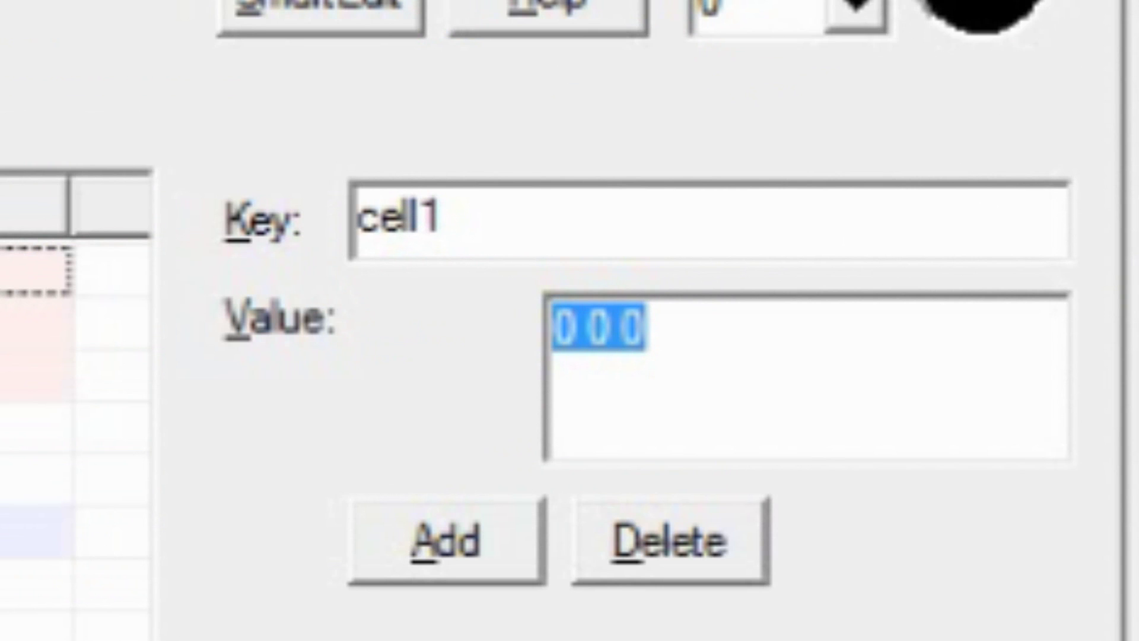
text(? ? 0)
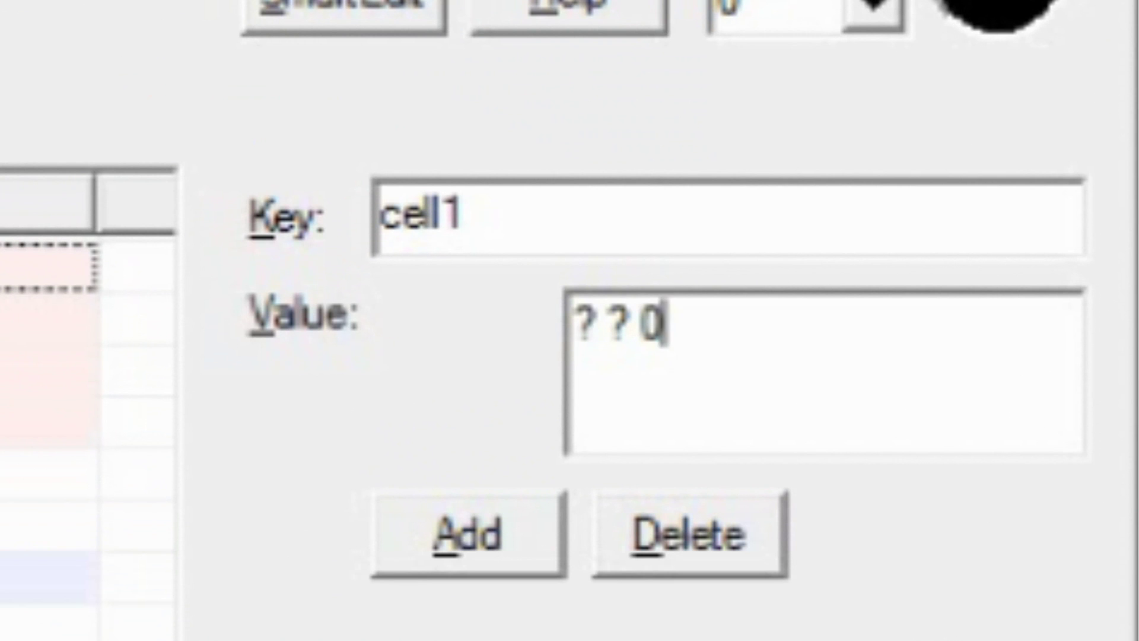
key(shift+Left)
key(shift+Left)
key(shift+Left)
key(shift+Left)
key(shift+Left)
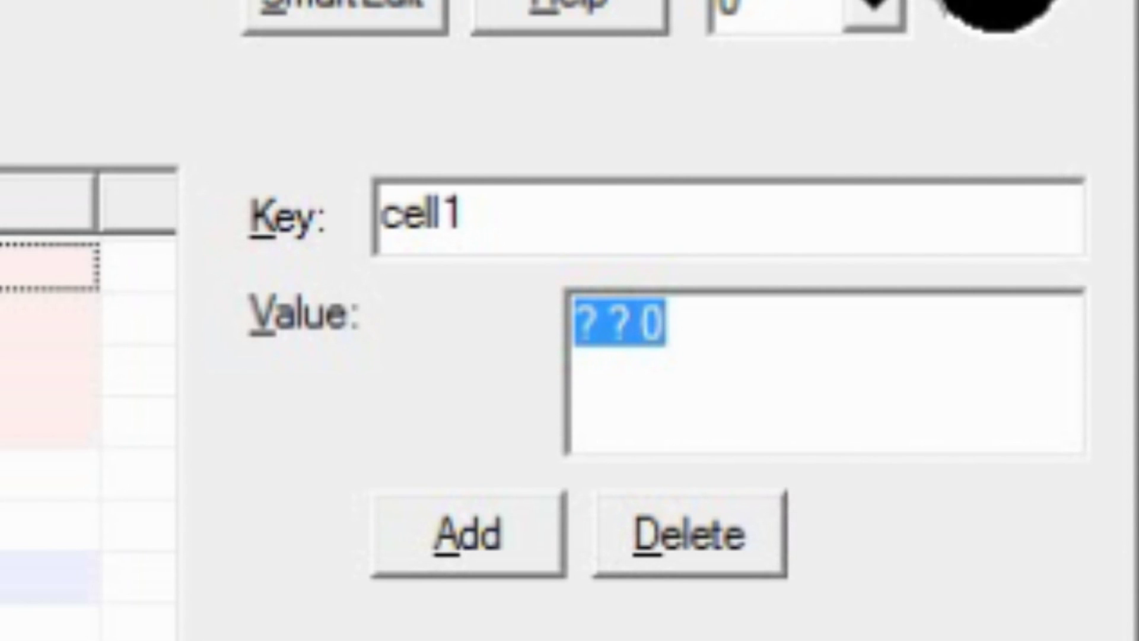
text(0 0 0)
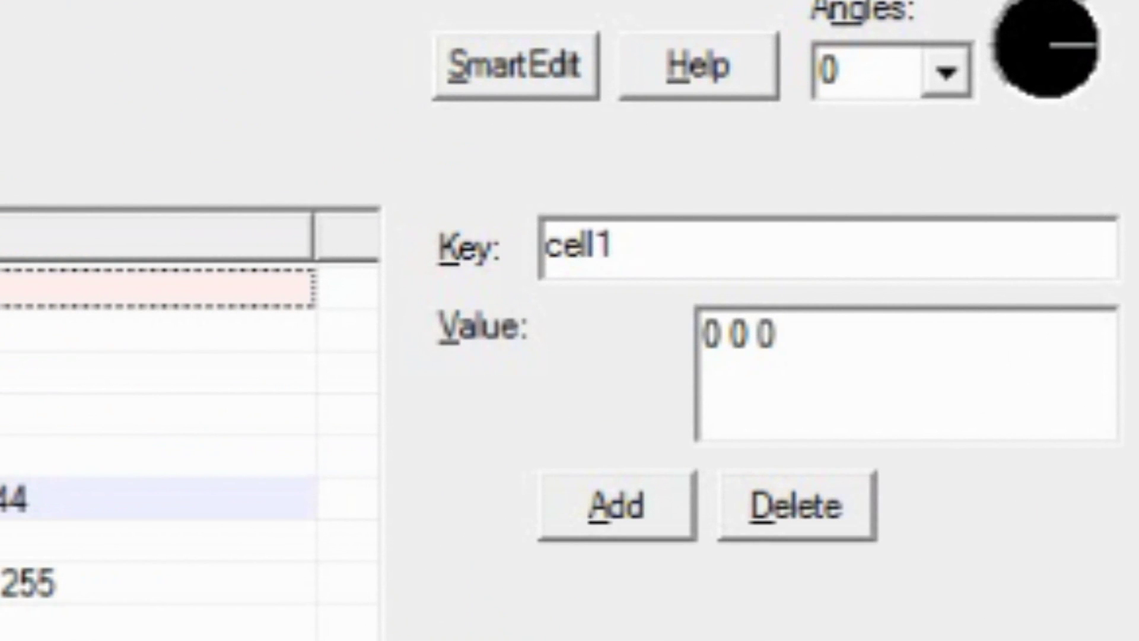
click(721, 334)
key(BackSpace)
text(%5)
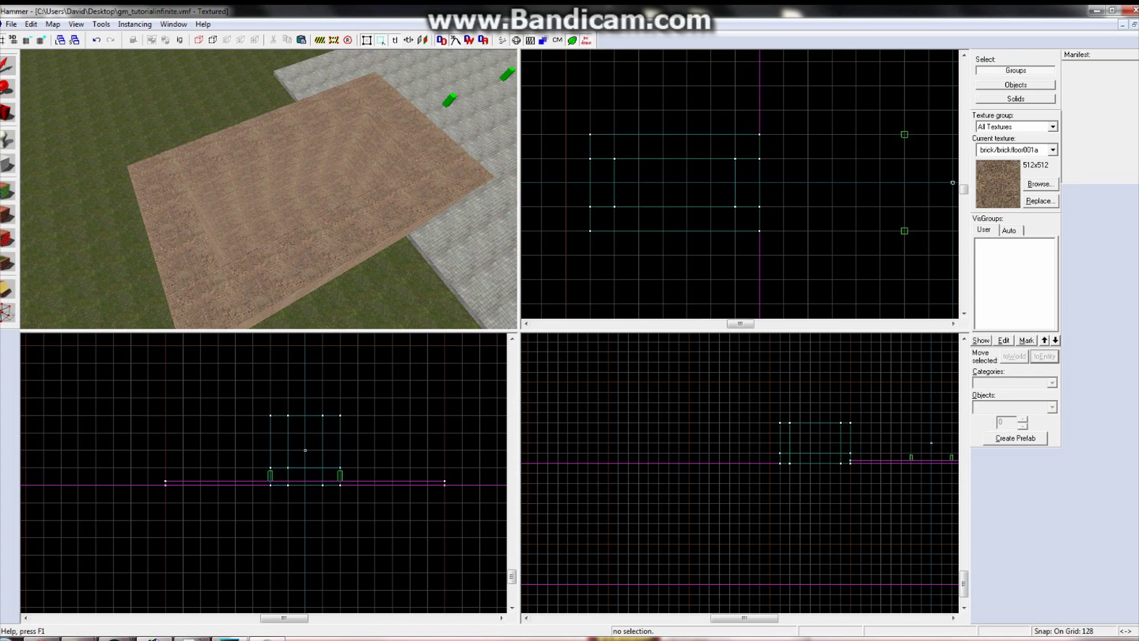
Step: Select all the floor brushes and group them together
key(ctrl+a)
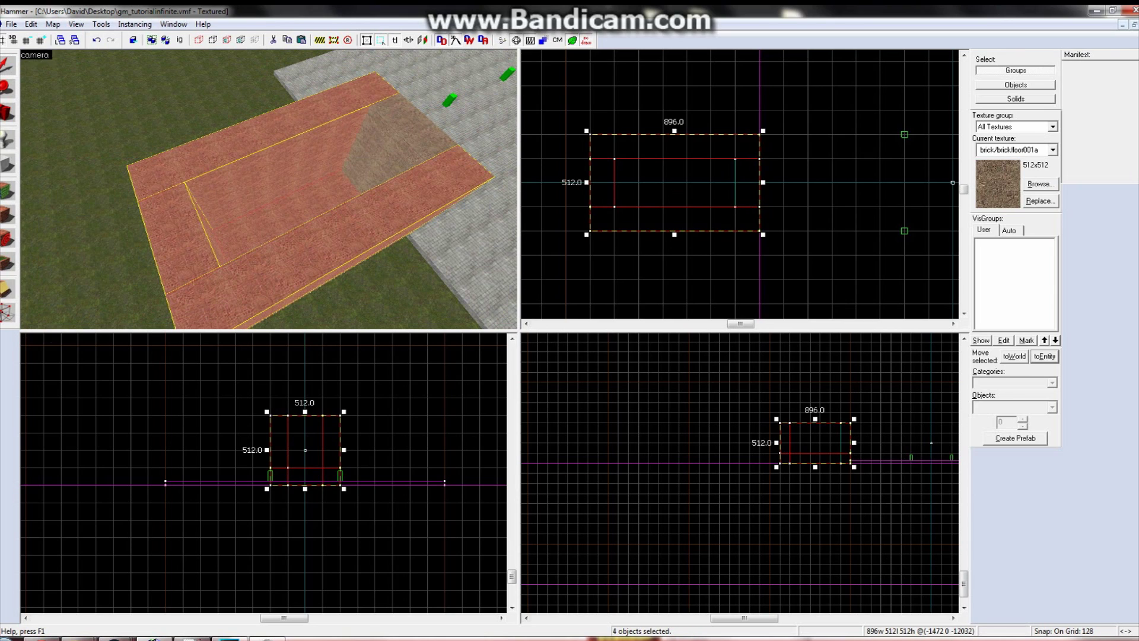
click(76, 24)
mouse_move(101, 24)
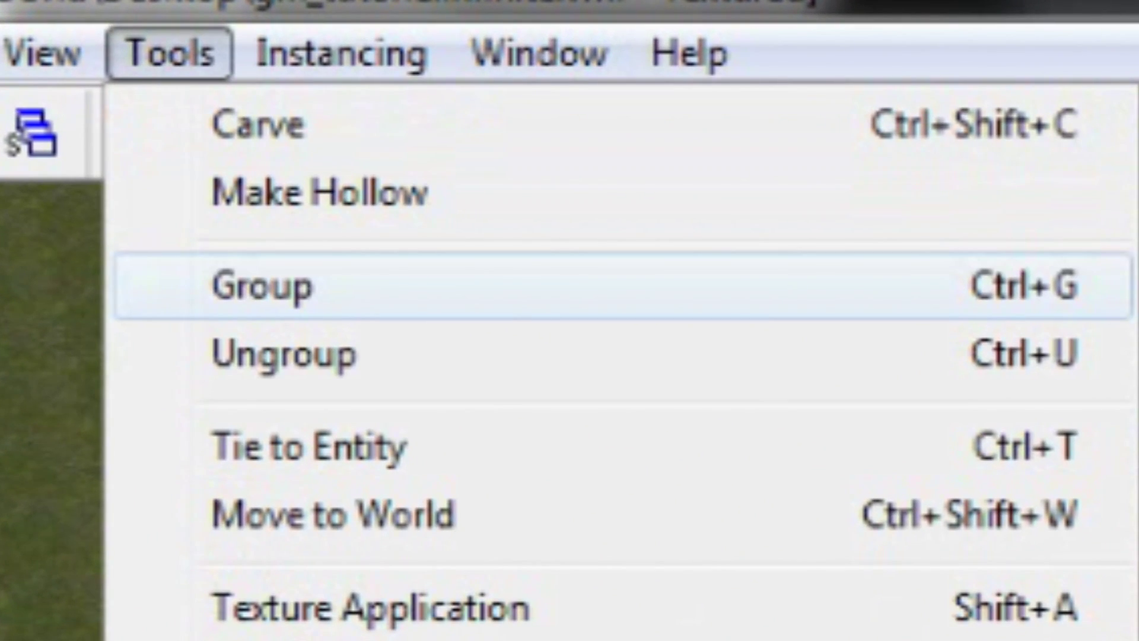
click(261, 286)
Step: Tie the grouped floor brushes to a new entity with class func_brush
key(ctrl+t)
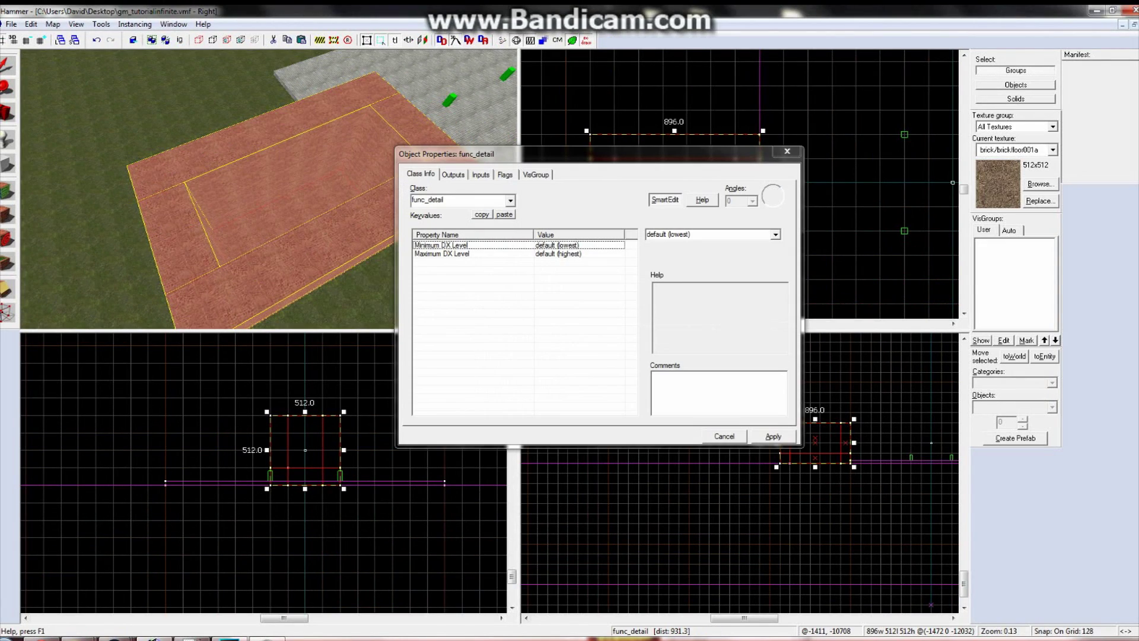
double_click(427, 200)
text(func_brush)
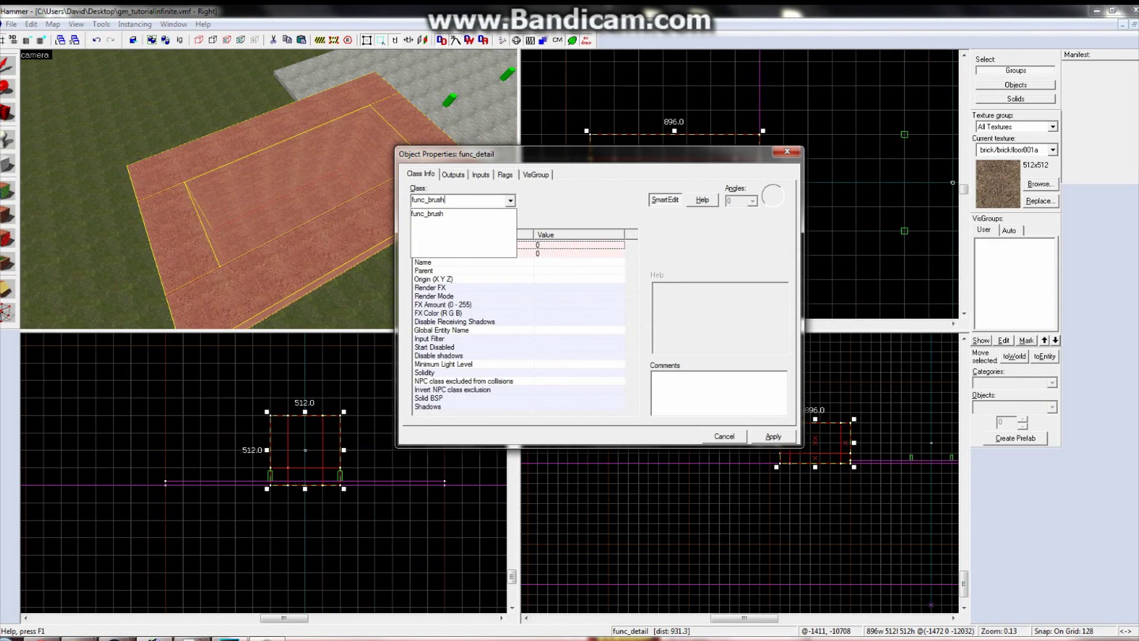
key(Return)
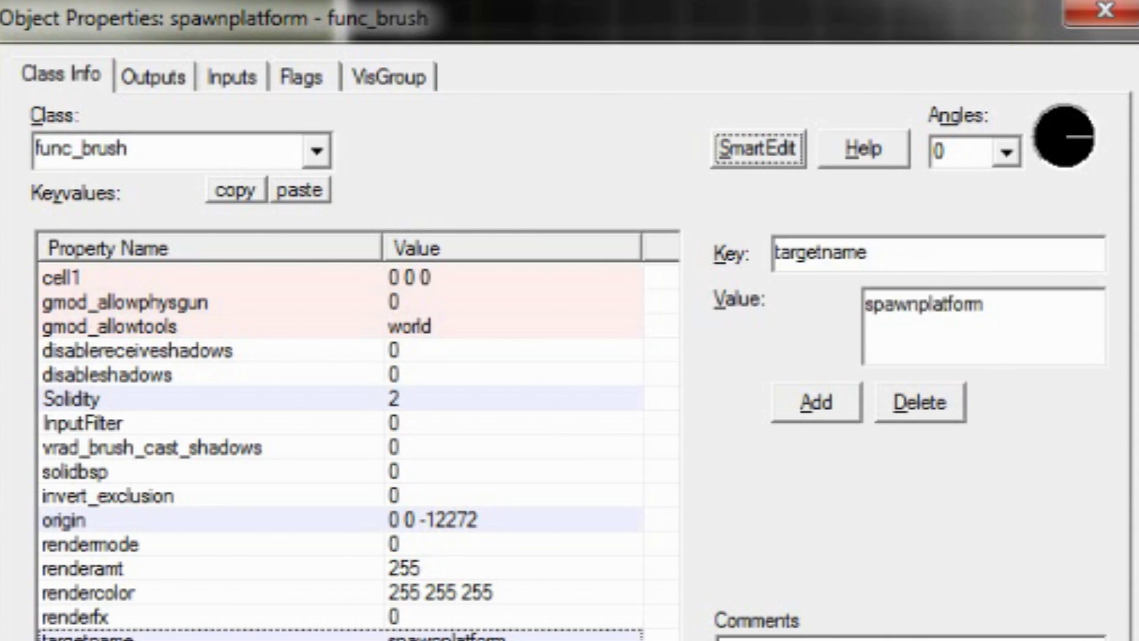
click(463, 254)
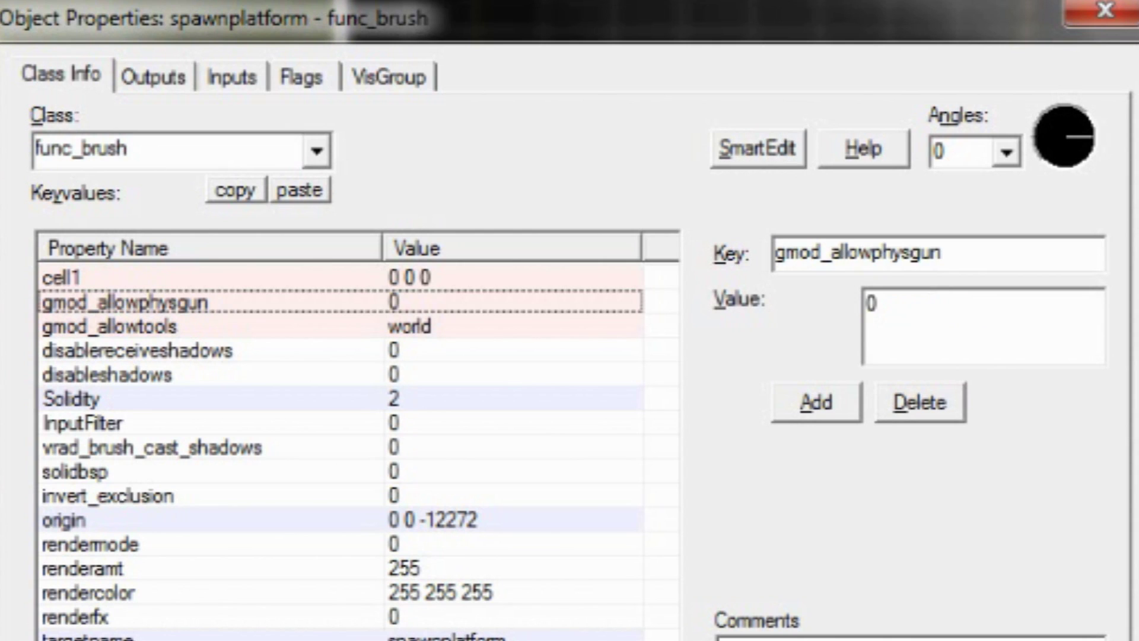
click(110, 326)
click(125, 302)
click(109, 326)
click(124, 302)
click(110, 326)
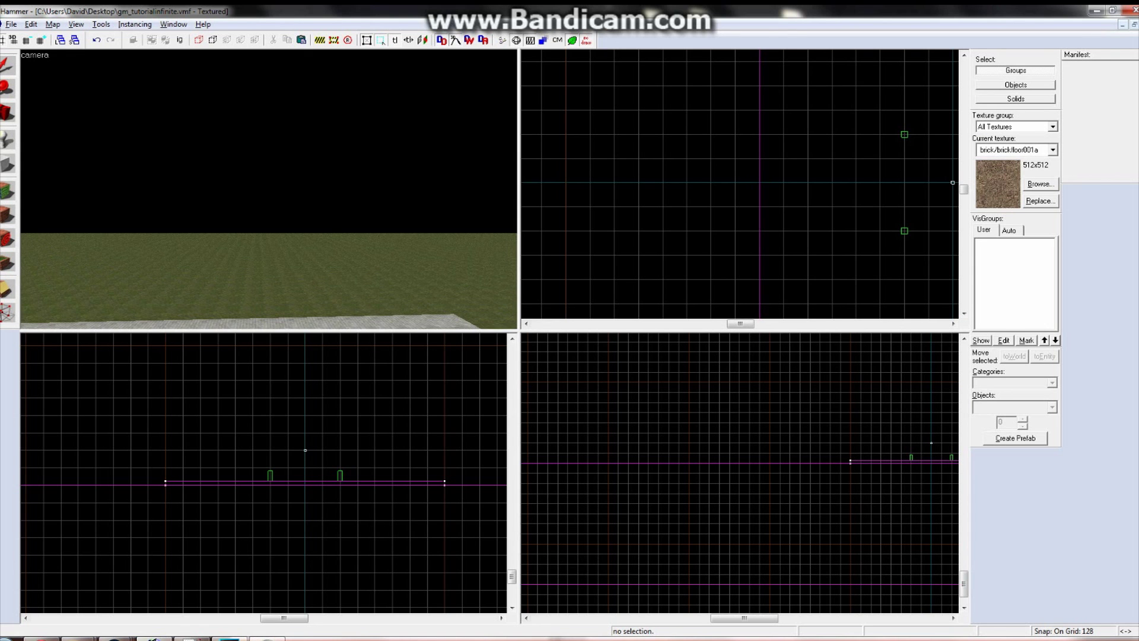
Step: Close the spawnplatform properties dialog to return to the four map views
key(Down)
key(Down)
key(Down)
key(Down)
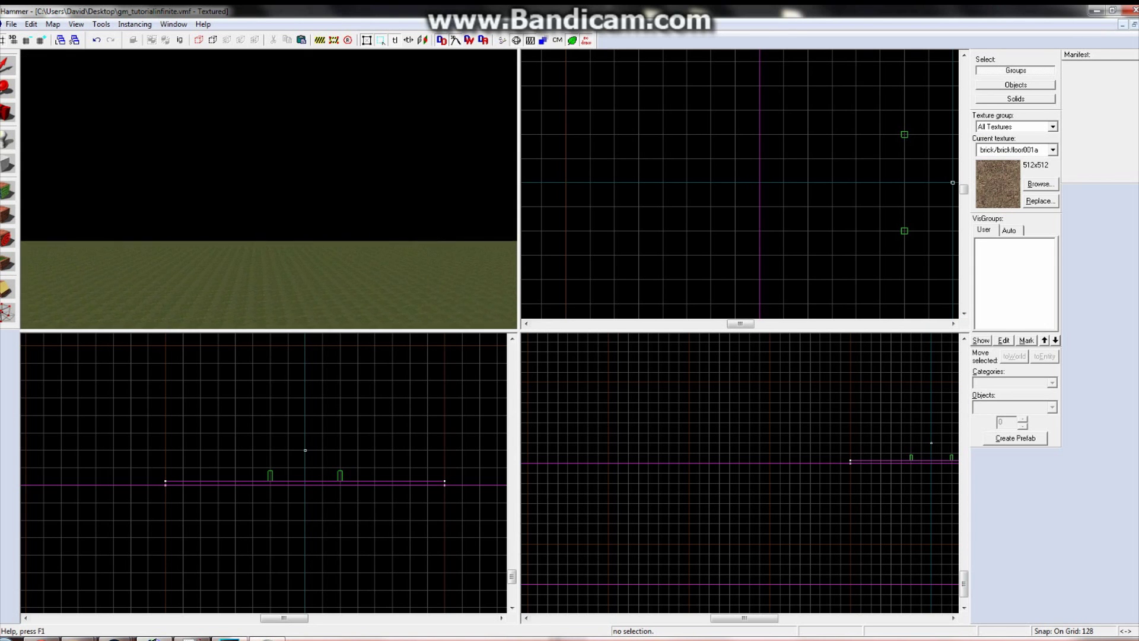